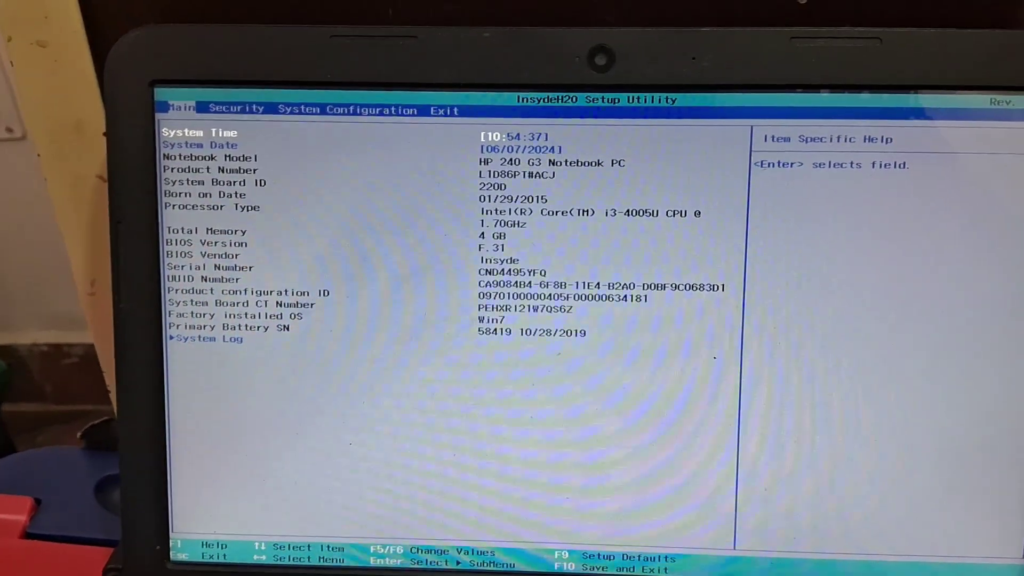
On the Exit page, choose Exit Saving Changes so the laptop restarts to the Windows lock screen.
key("Right")
key("Right")
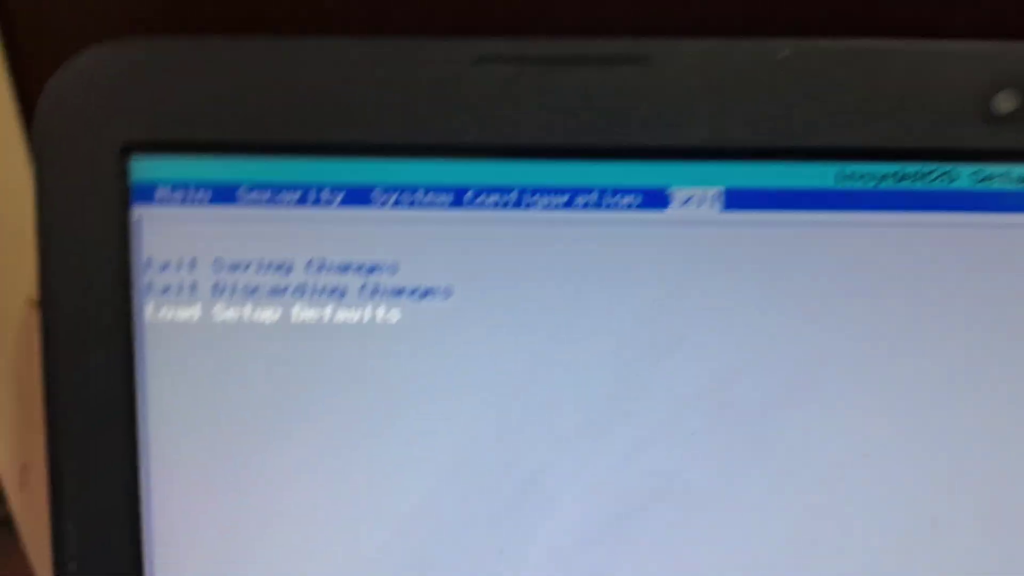
key("Down")
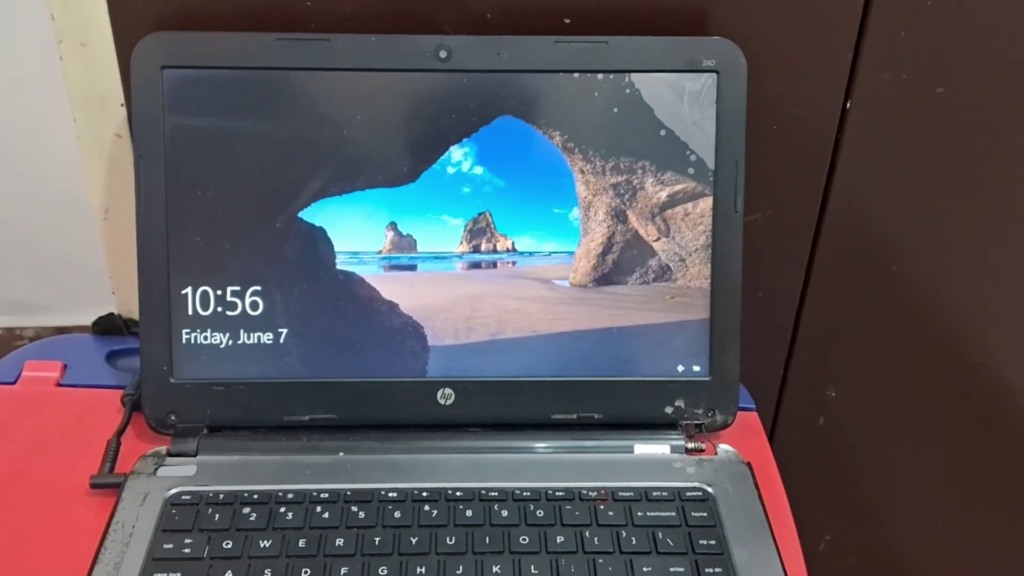
Dismiss the Windows 10 lock screen to bring up the password sign-in.
key("Return")
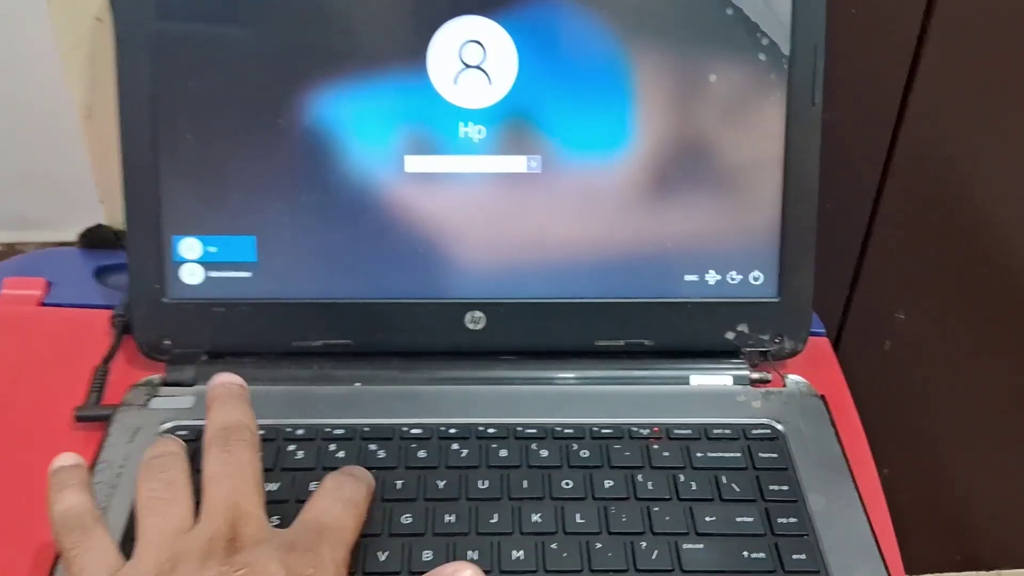
type("••••••")
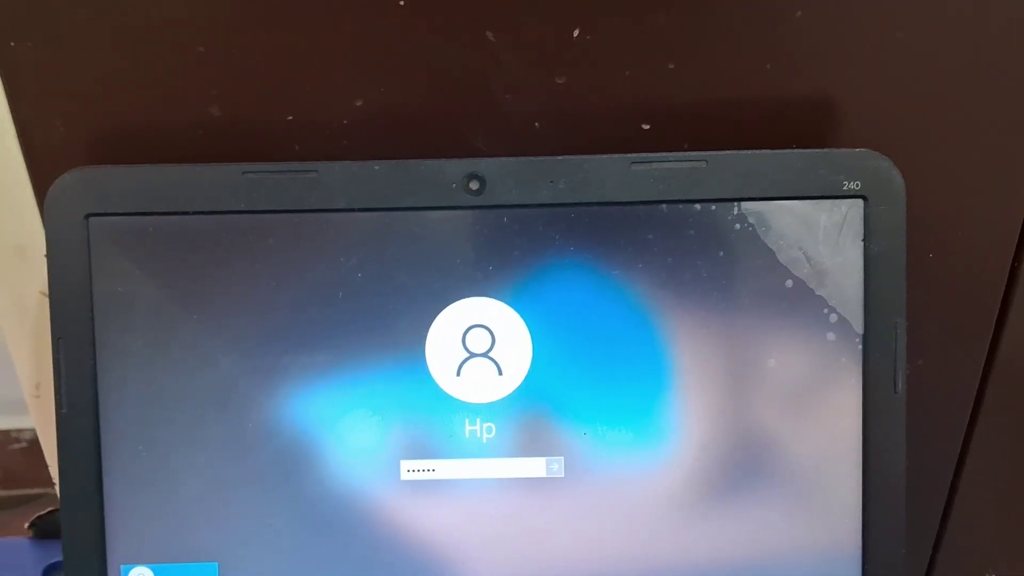
type("•")
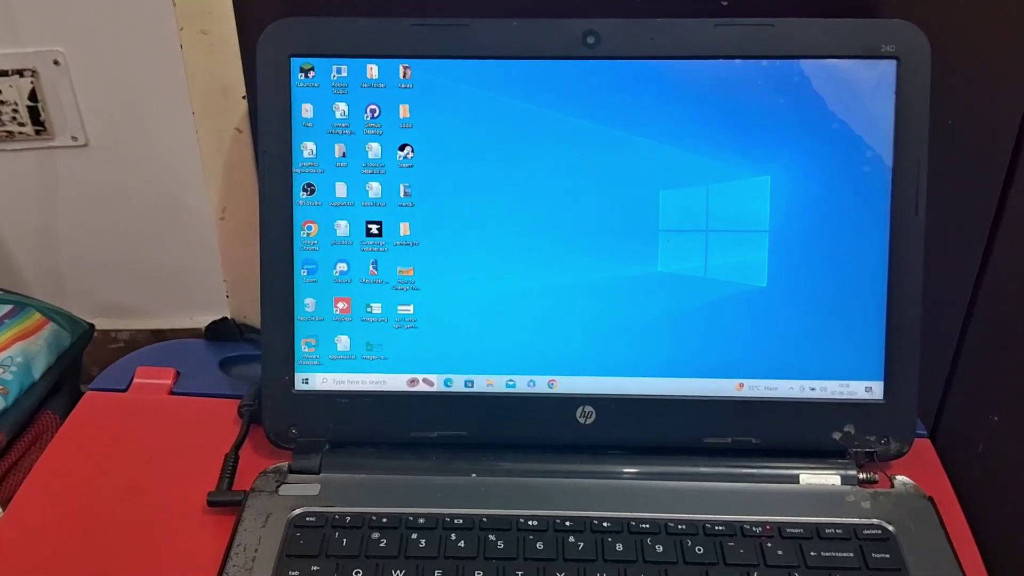